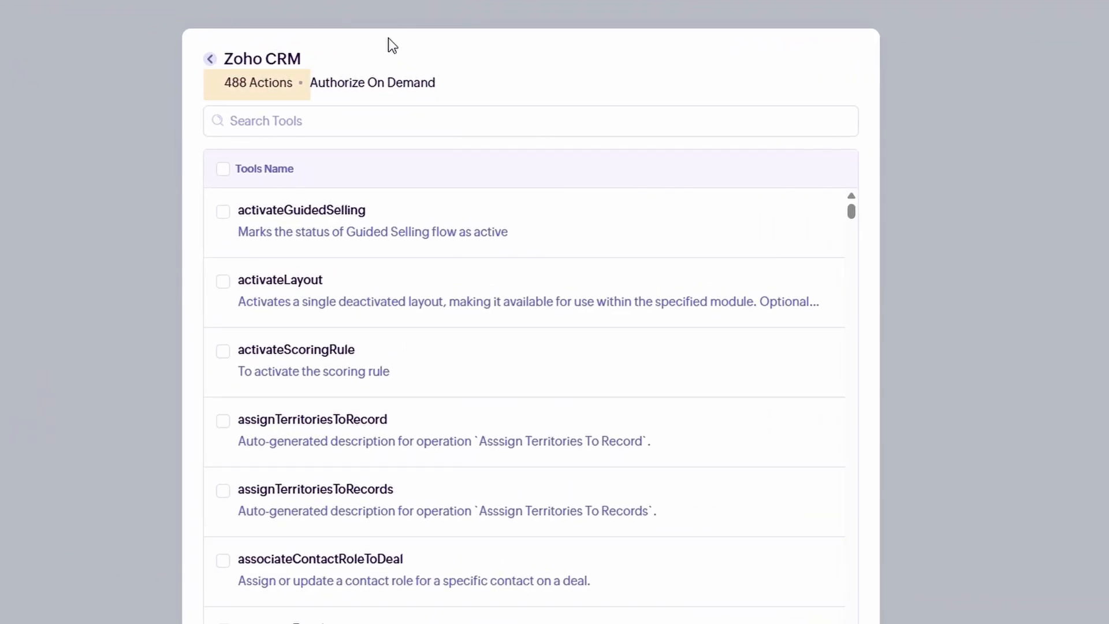
# Filter the Zoho CRM tools by 'Records' and tick createRecords
pyautogui.click(407, 115)
pyautogui.write('Cre')
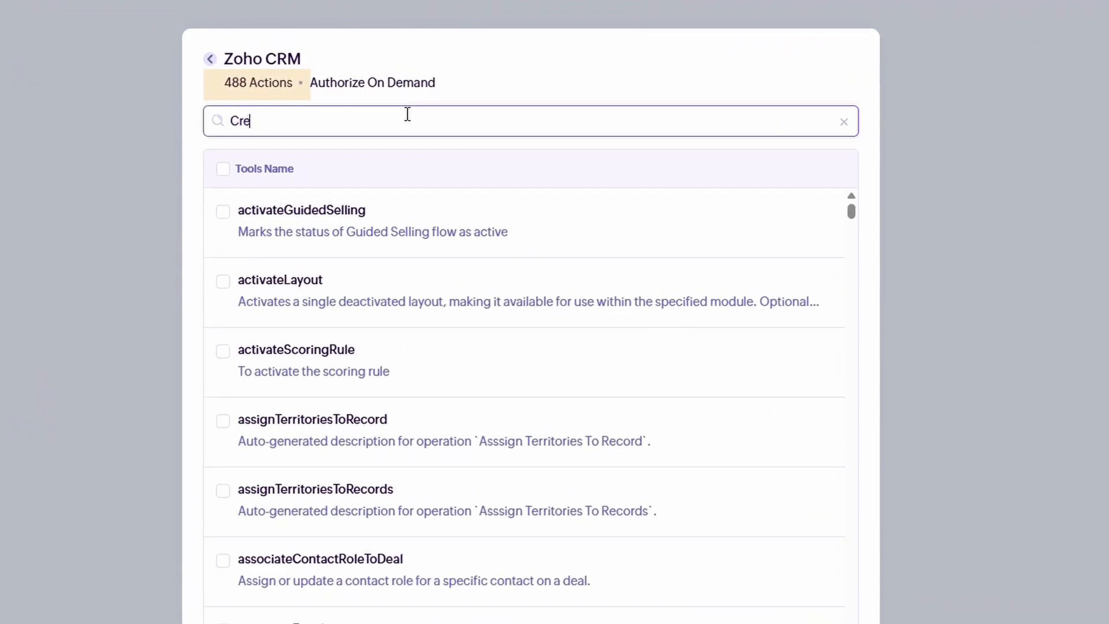
pyautogui.press('BackSpace')
pyautogui.press('BackSpace')
pyautogui.press('BackSpace')
pyautogui.write('Recor')
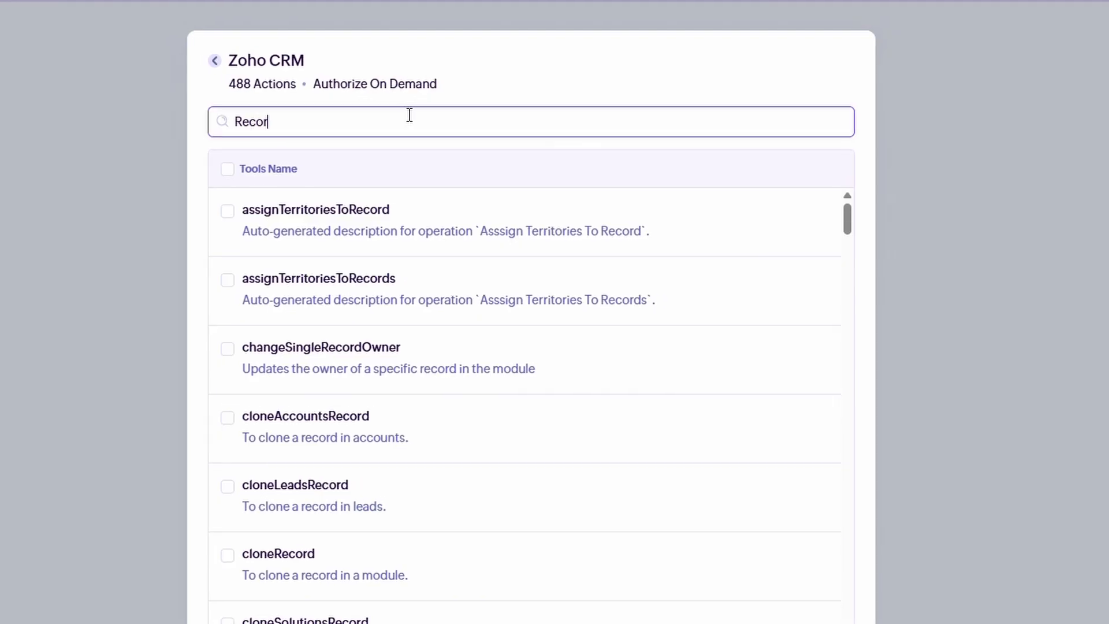
pyautogui.write('ds')
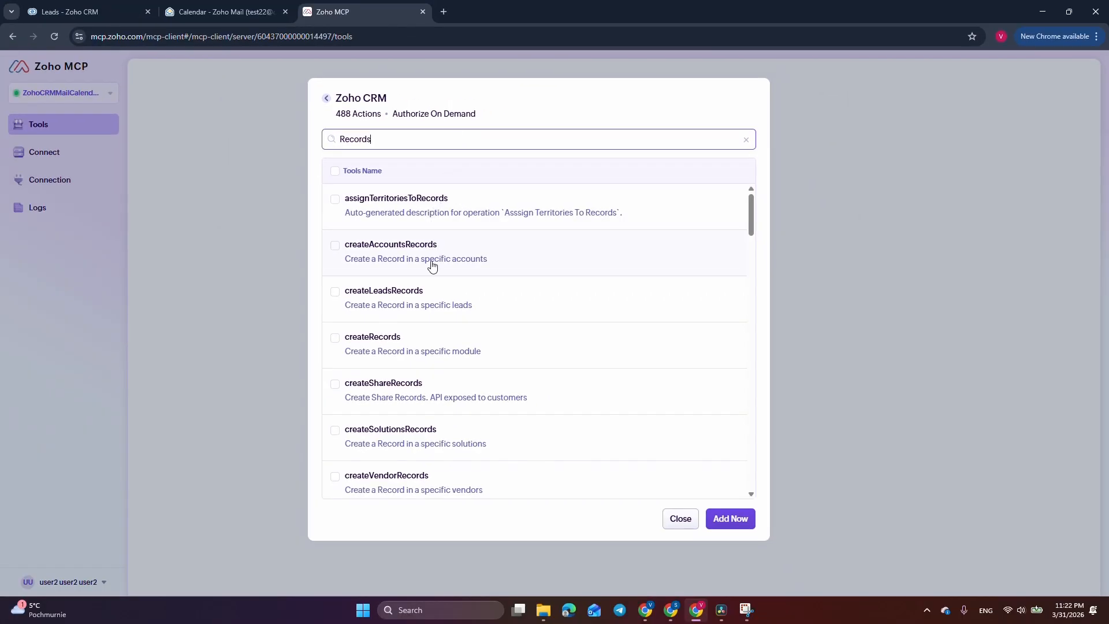
pyautogui.click(334, 343)
# Look through the filtered list, then change the search to 'sear' to find searchRecords
pyautogui.scroll(-5, 340, 345)
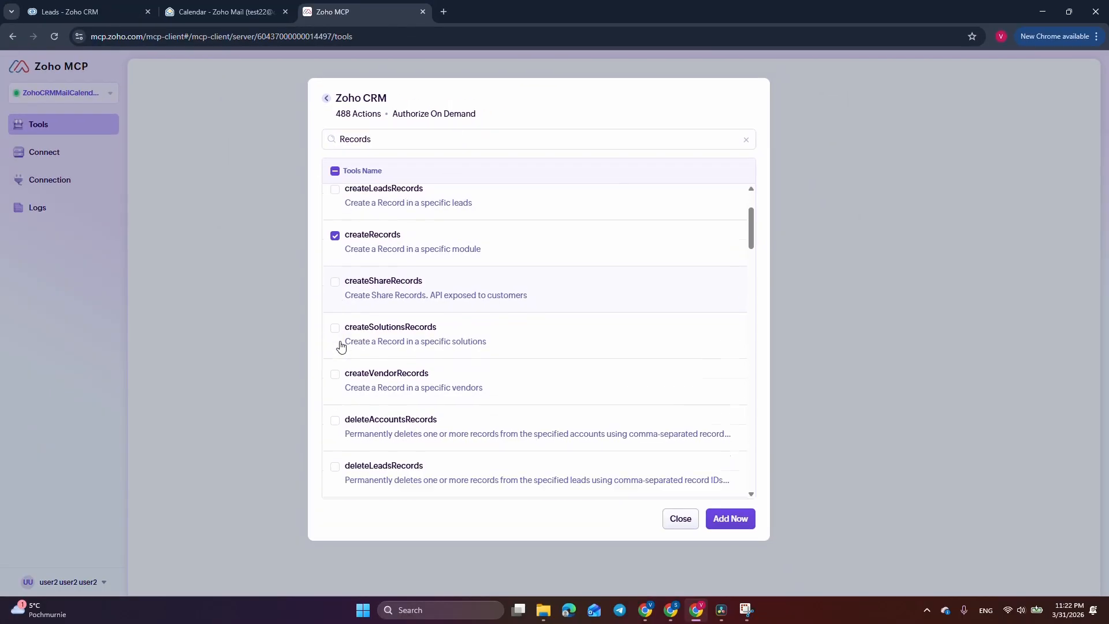
pyautogui.scroll(-7, 341, 344)
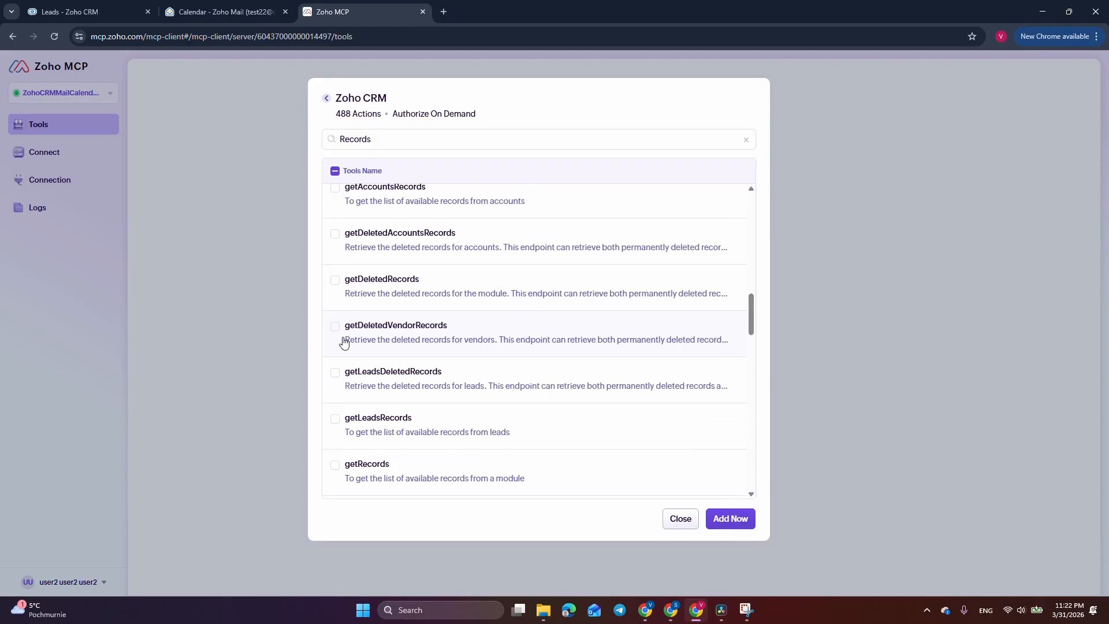
pyautogui.scroll(-3, 344, 342)
pyautogui.scroll(-3, 345, 342)
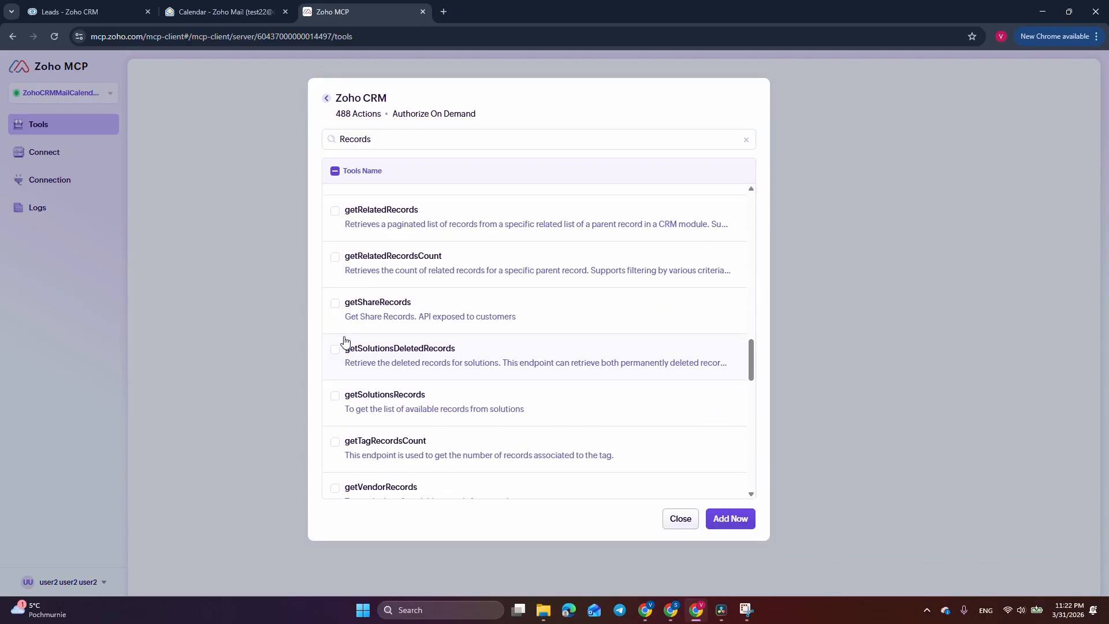
pyautogui.scroll(-9, 344, 342)
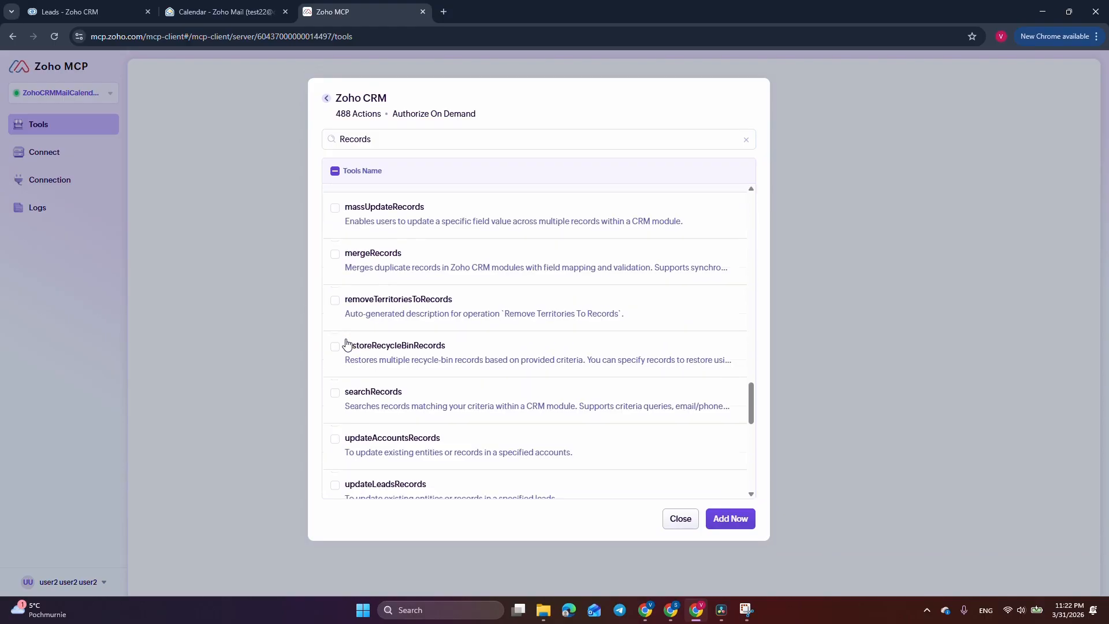
pyautogui.scroll(-5, 346, 342)
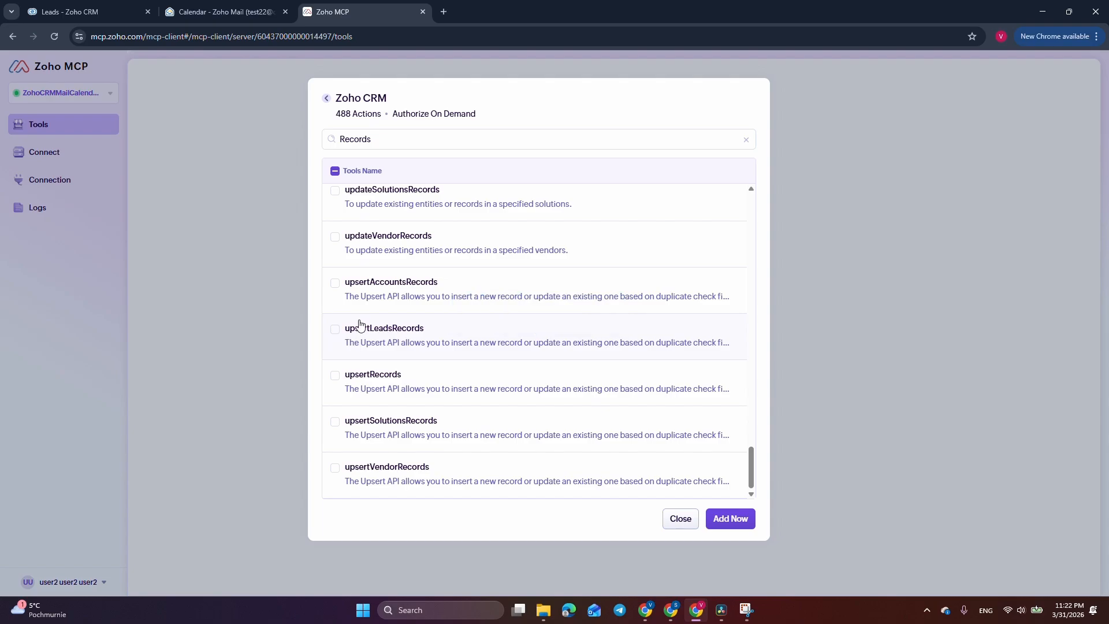
pyautogui.click(345, 143)
pyautogui.write('s')
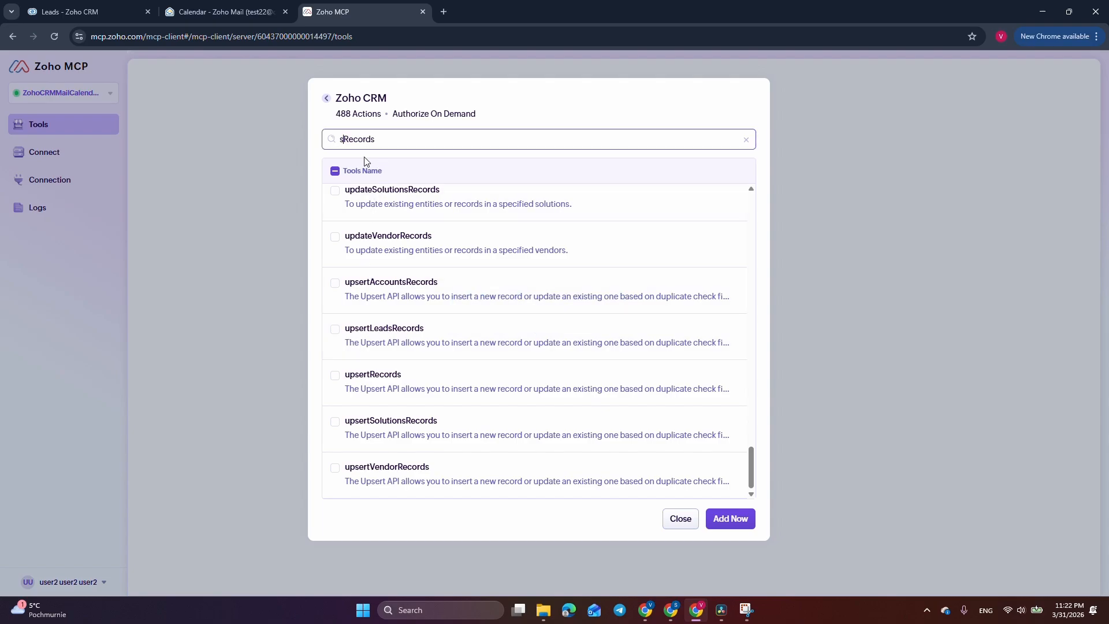
pyautogui.write('ea')
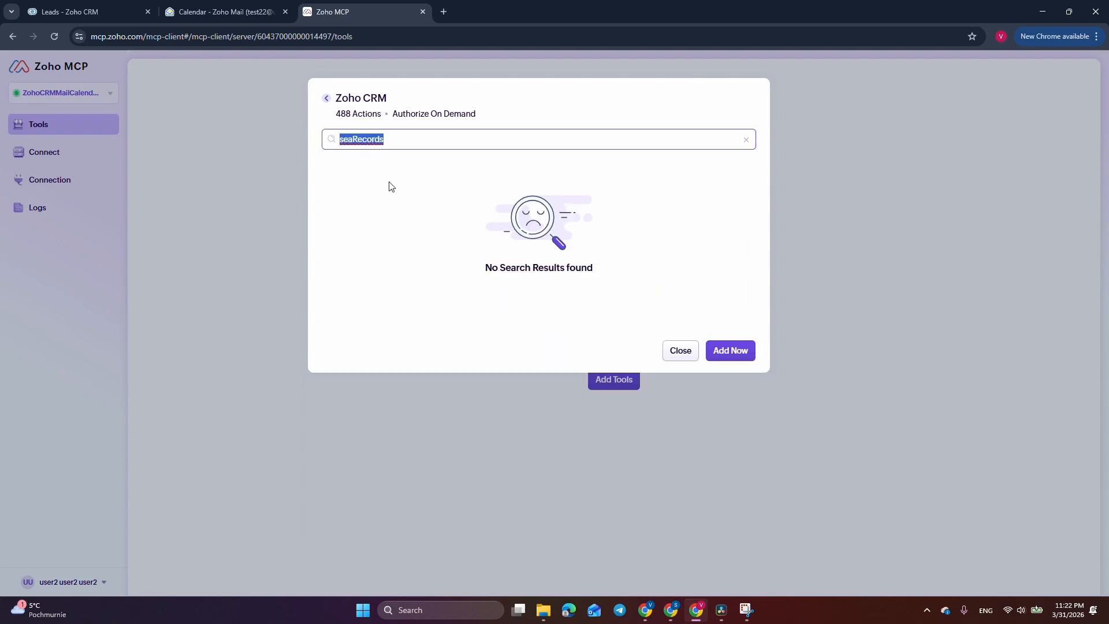
pyautogui.write('sear')
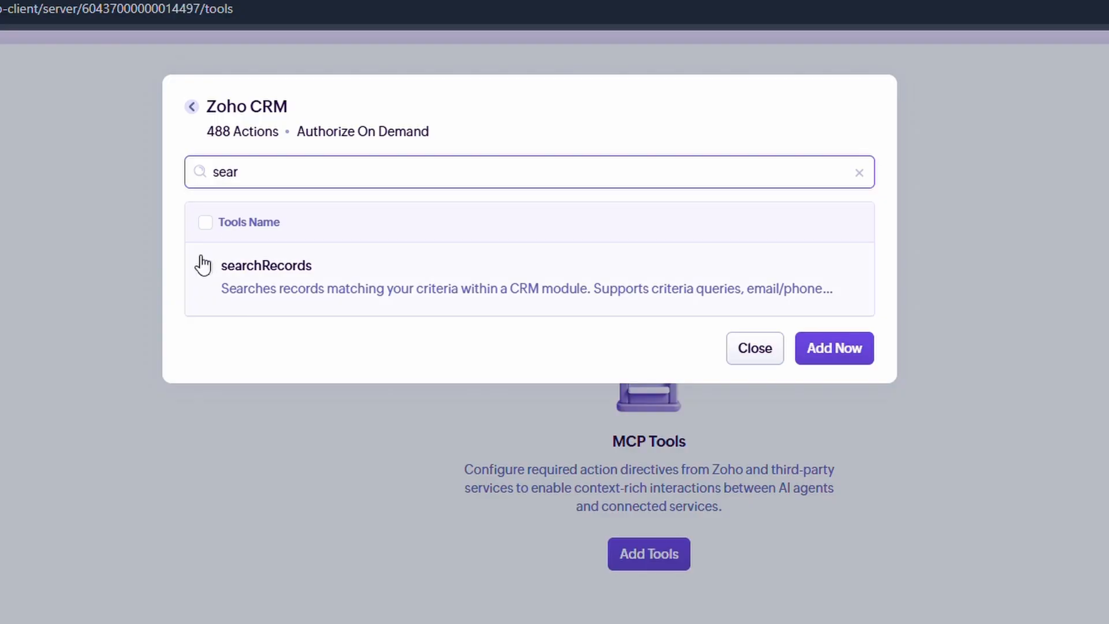
# Add searchRecords and createRecords to the server, then select every Zoho Calendar tool
pyautogui.click(204, 265)
pyautogui.click(844, 354)
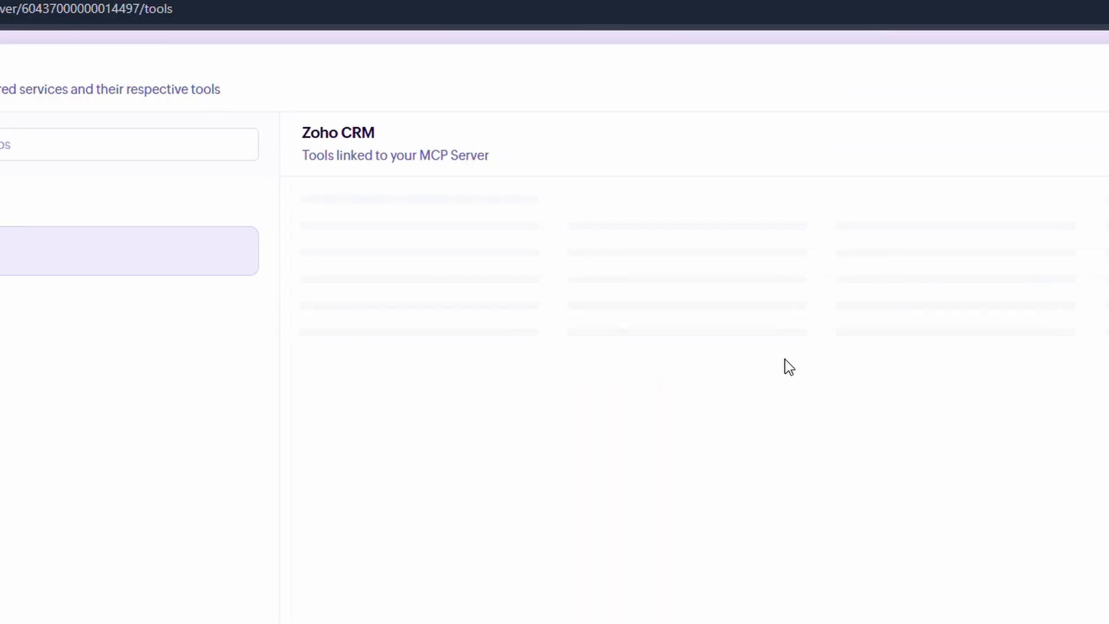
pyautogui.click(1020, 87)
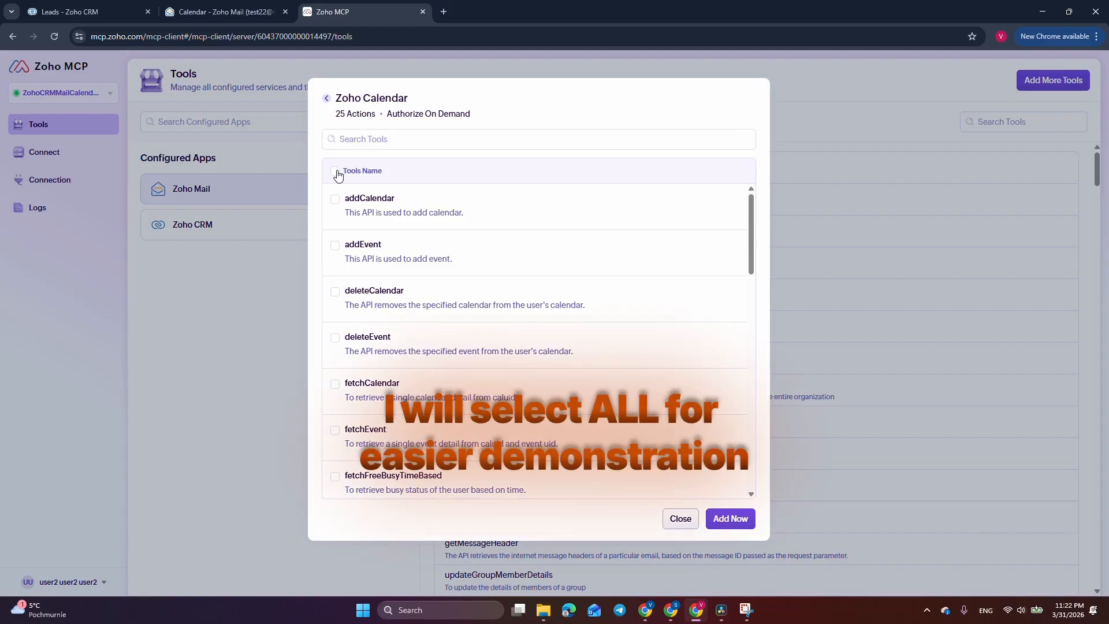
pyautogui.click(336, 172)
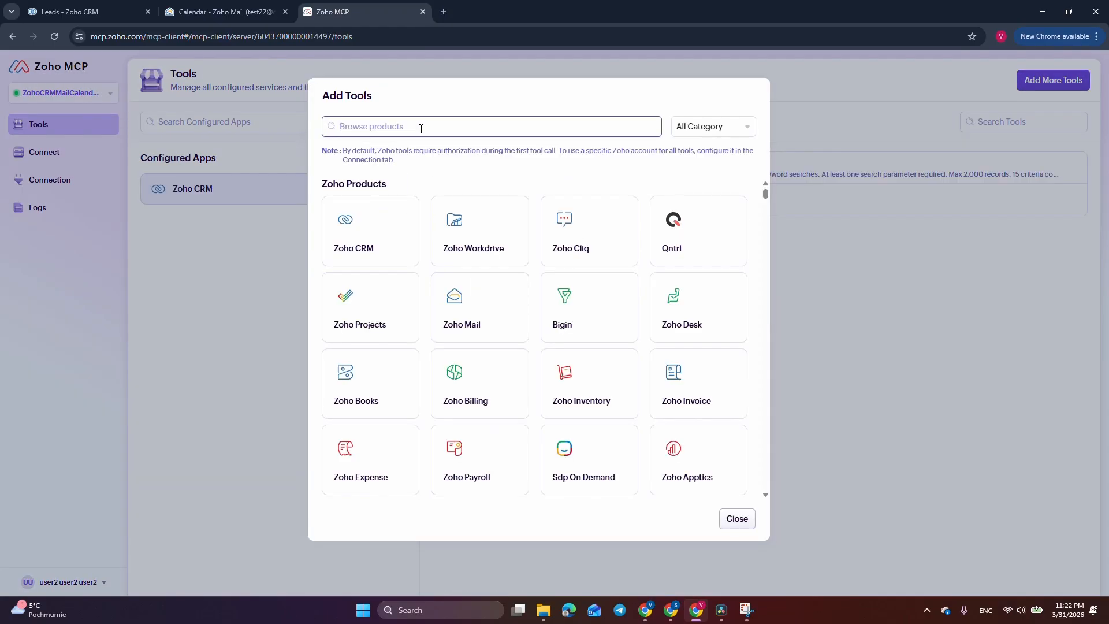
# Select all Zoho Mail tools and add them to the server
pyautogui.click(487, 316)
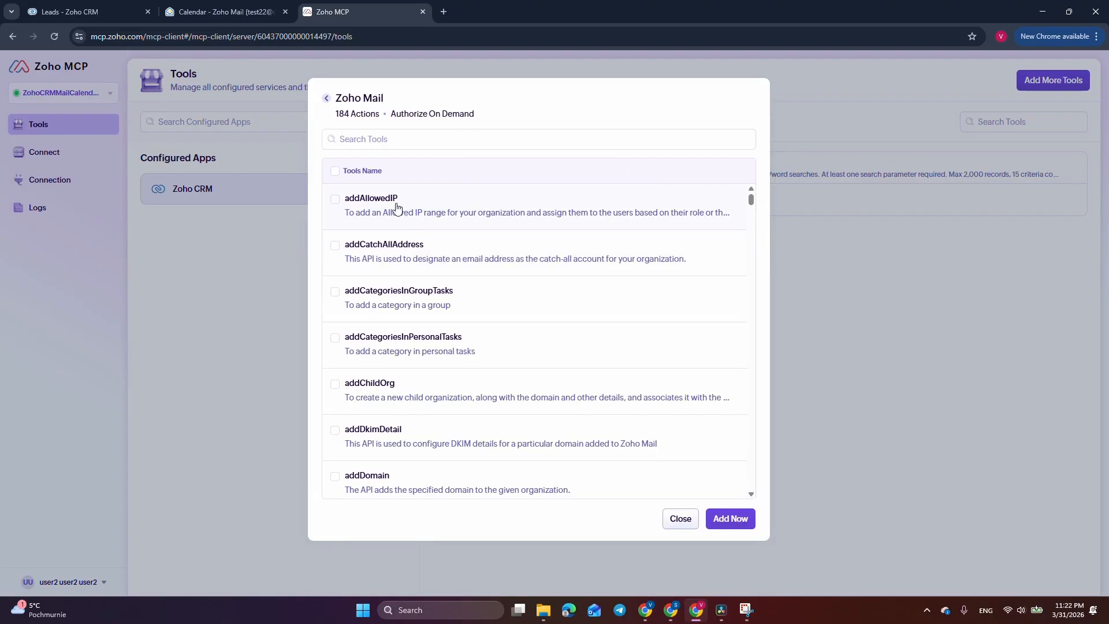
pyautogui.click(337, 171)
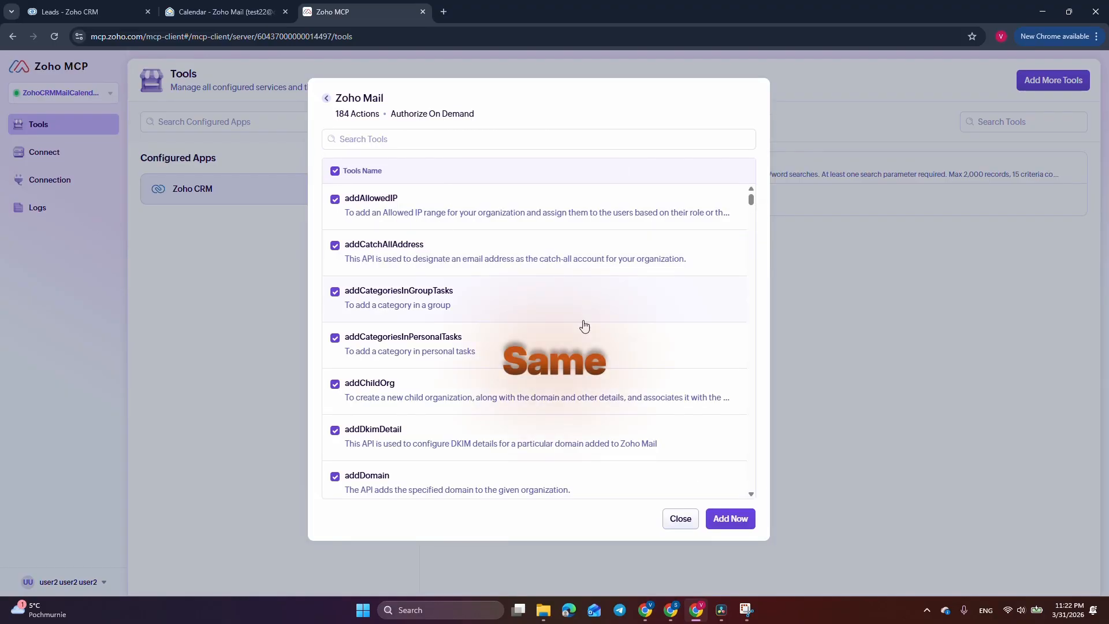
pyautogui.click(728, 519)
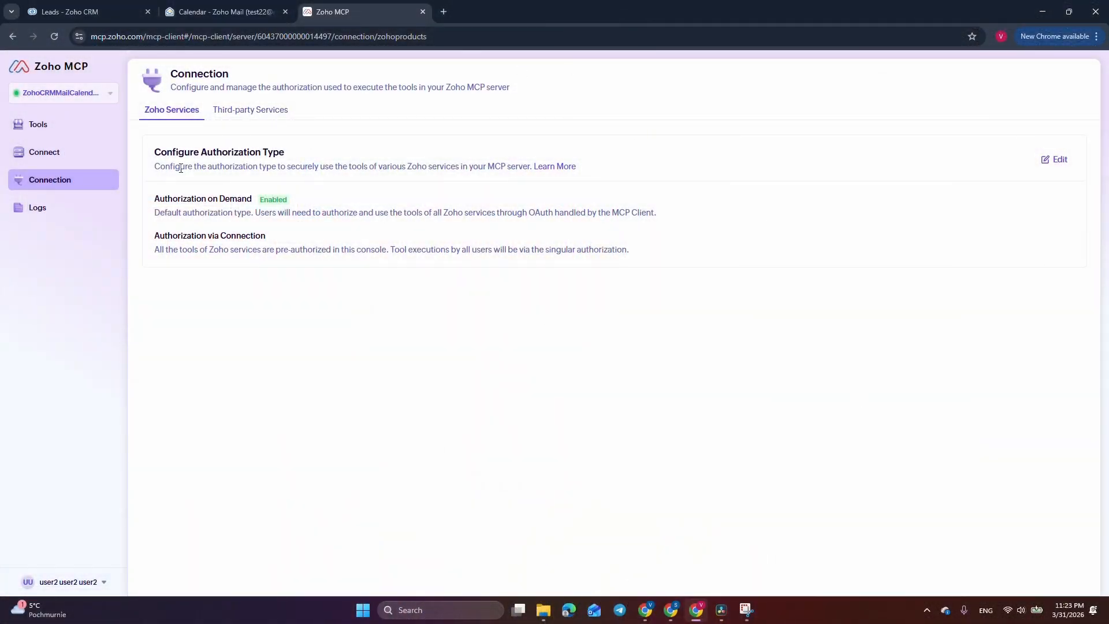
# Change the server's authorization type to authorization via connection and save it
pyautogui.click(1058, 161)
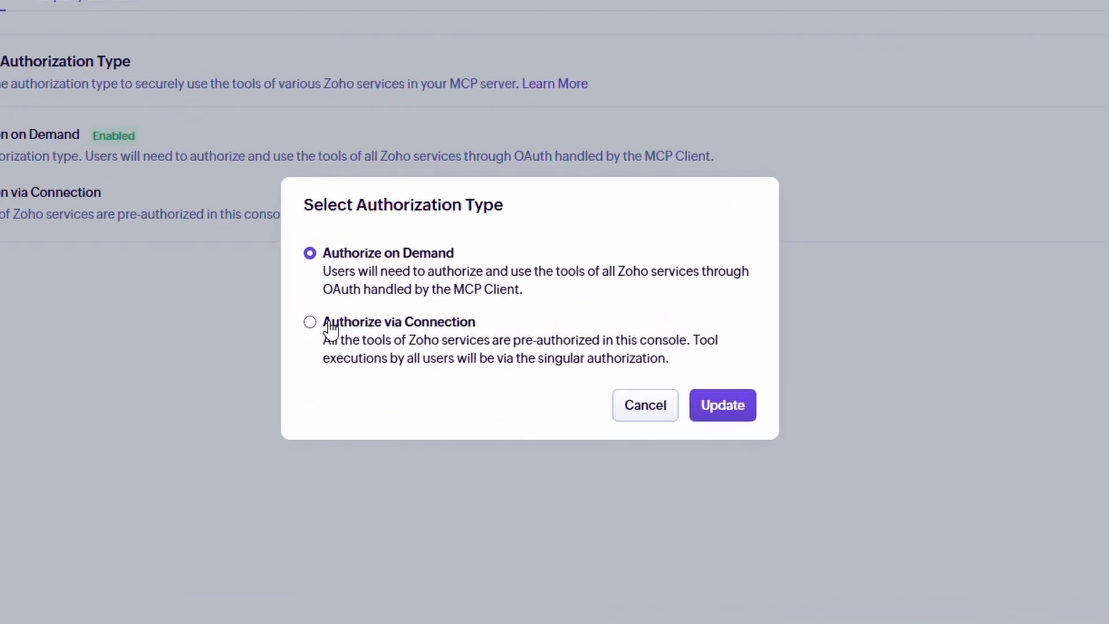
pyautogui.click(399, 319)
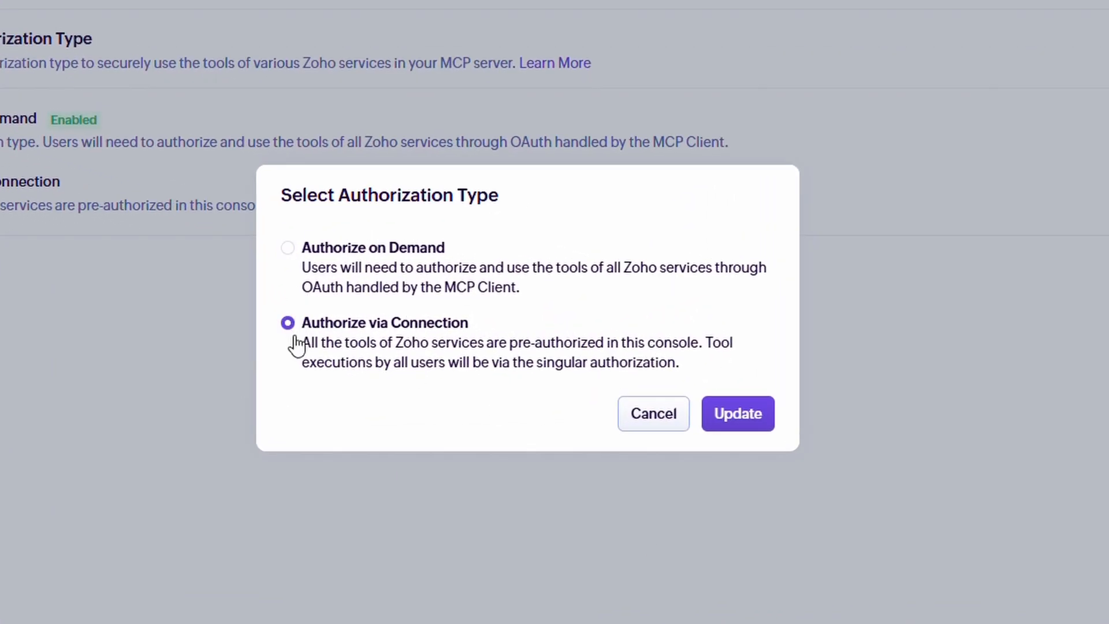
pyautogui.click(737, 414)
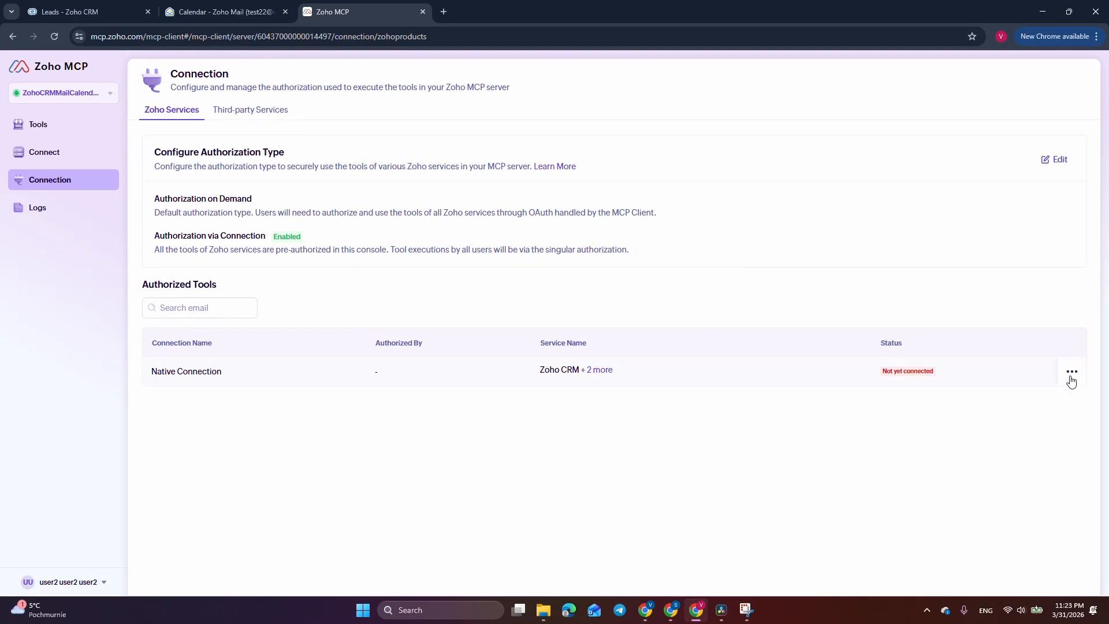
pyautogui.moveTo(535, 371); pyautogui.dragTo(632, 376)
pyautogui.click(531, 428)
# Authorize the Native Connection using the demo CRM organization and allow MCP data access
pyautogui.click(1044, 400)
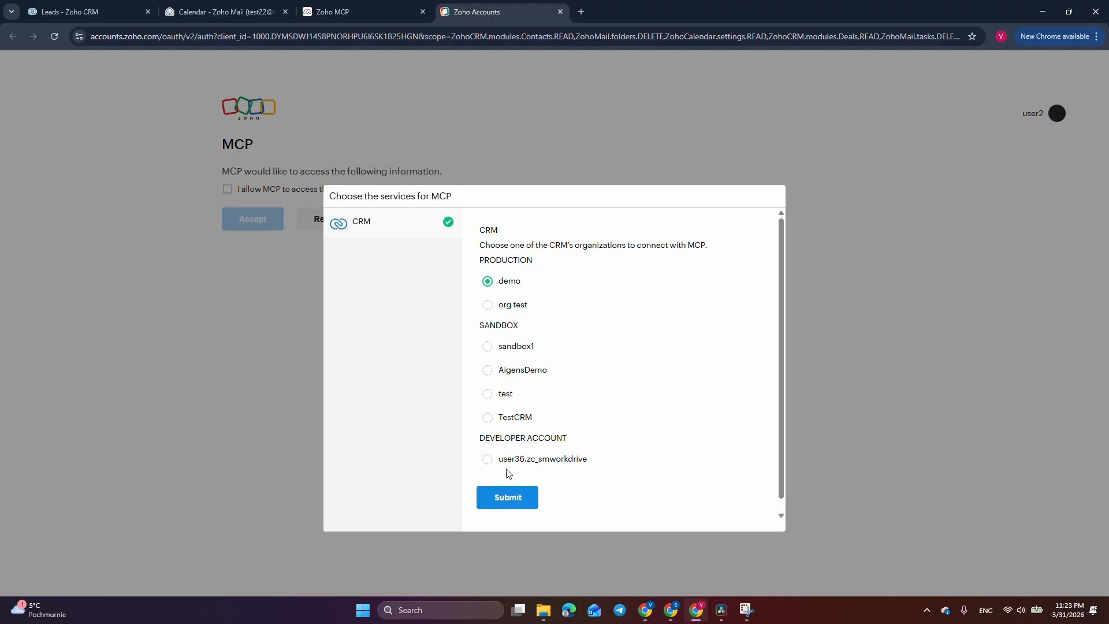
pyautogui.click(511, 498)
pyautogui.scroll(-8, 260, 208)
pyautogui.scroll(-15, 265, 215)
pyautogui.click(225, 502)
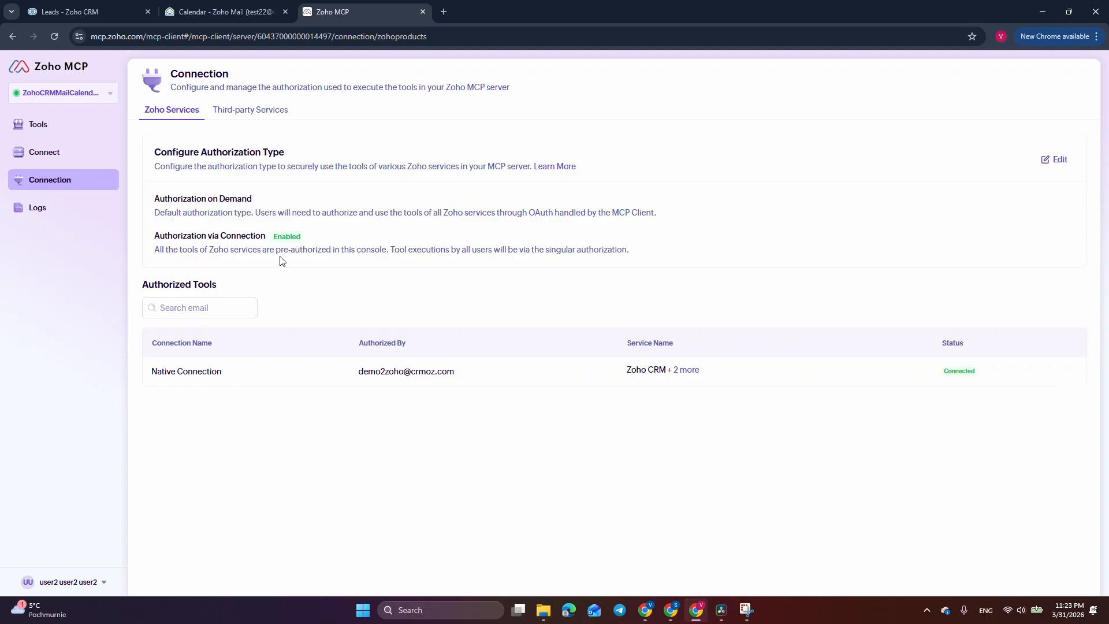
pyautogui.click(61, 156)
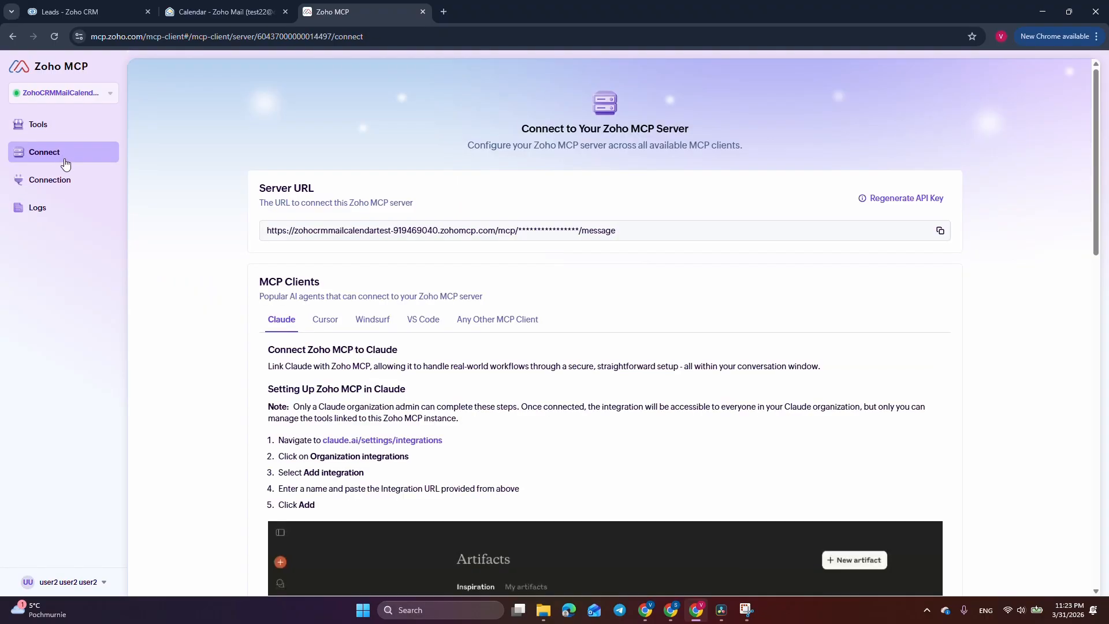
pyautogui.click(939, 230)
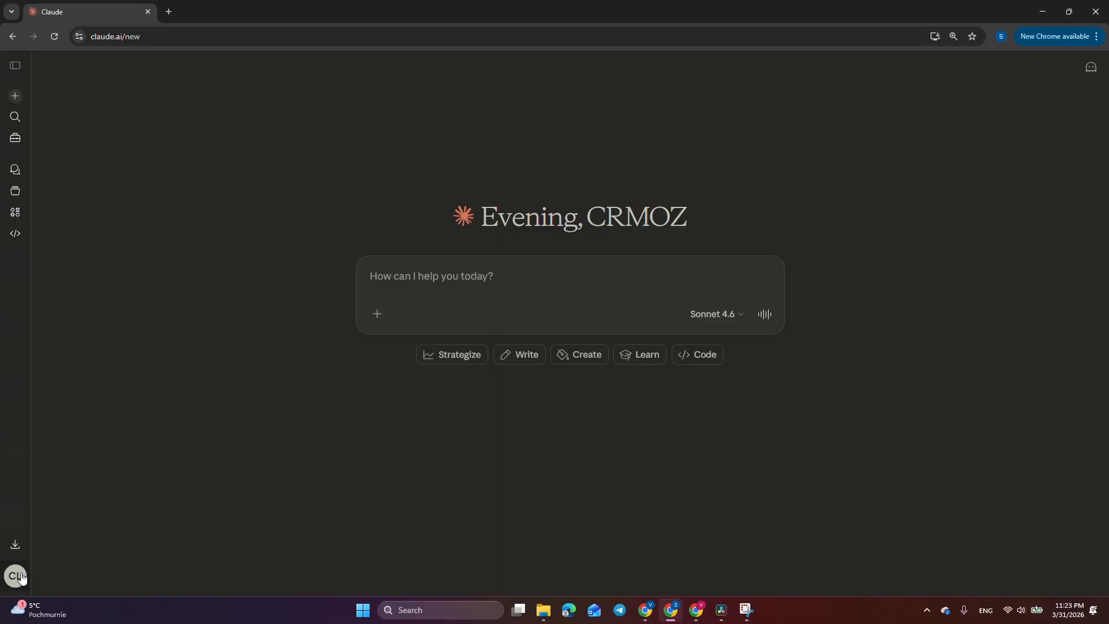
pyautogui.click(15, 574)
# In Claude's Settings > Connectors, add a custom connector 'Zoho MCP' with the pasted server URL
pyautogui.click(195, 289)
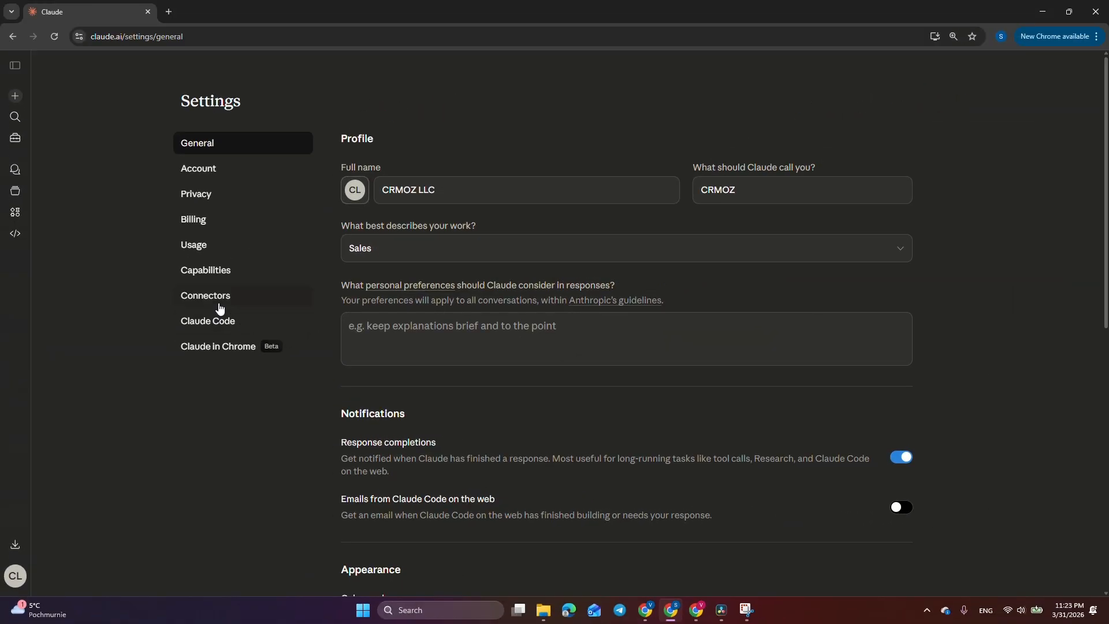
pyautogui.click(222, 305)
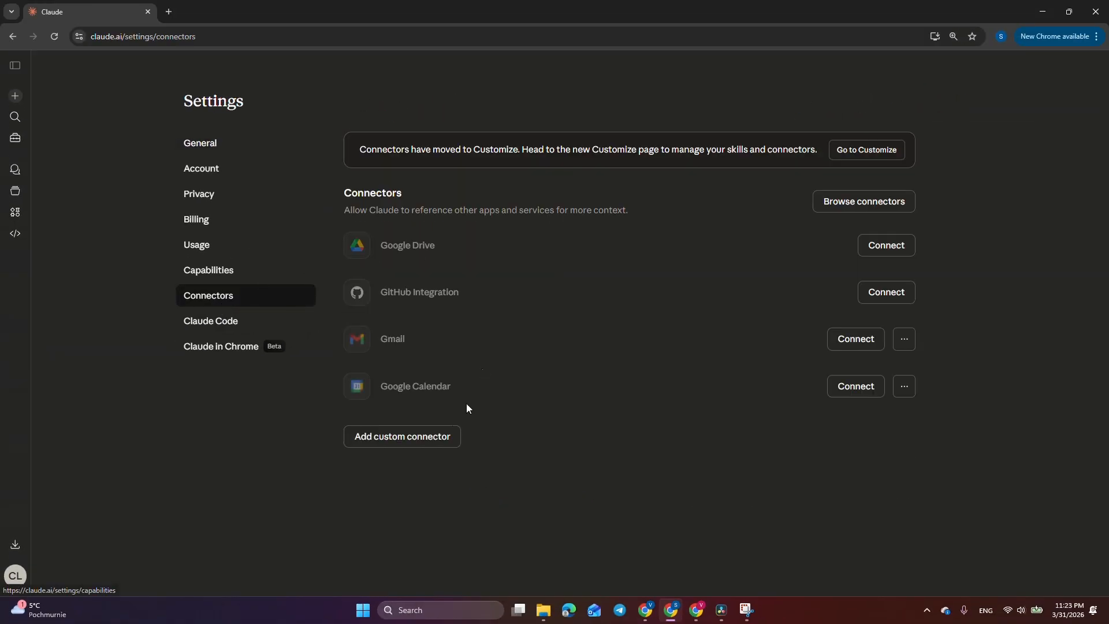
pyautogui.click(407, 435)
pyautogui.write('Zoho MCP')
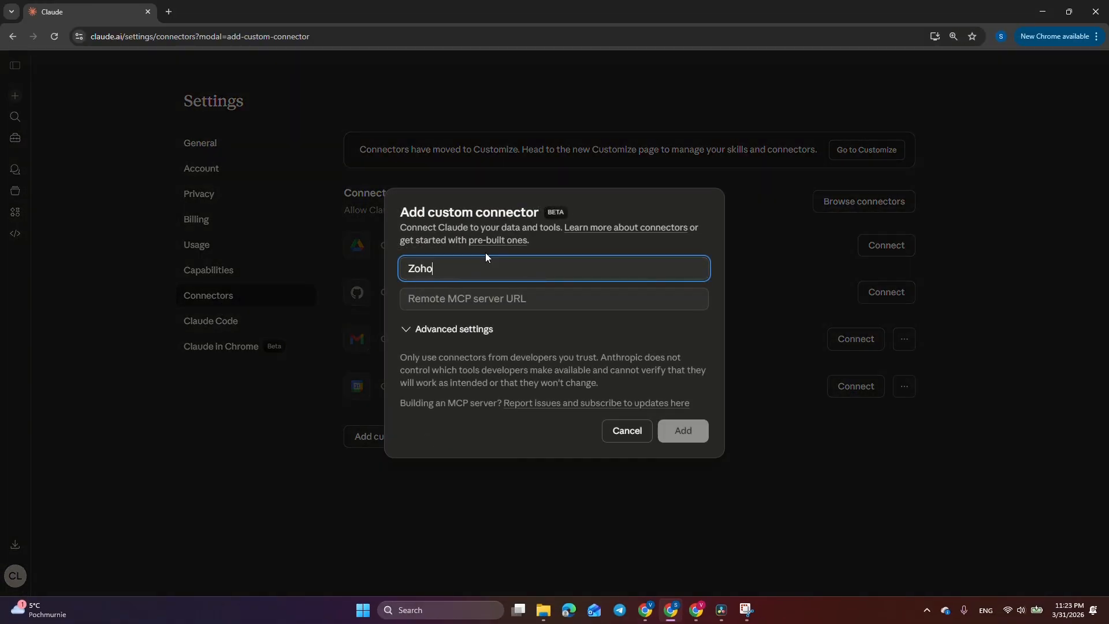
pyautogui.press('Tab')
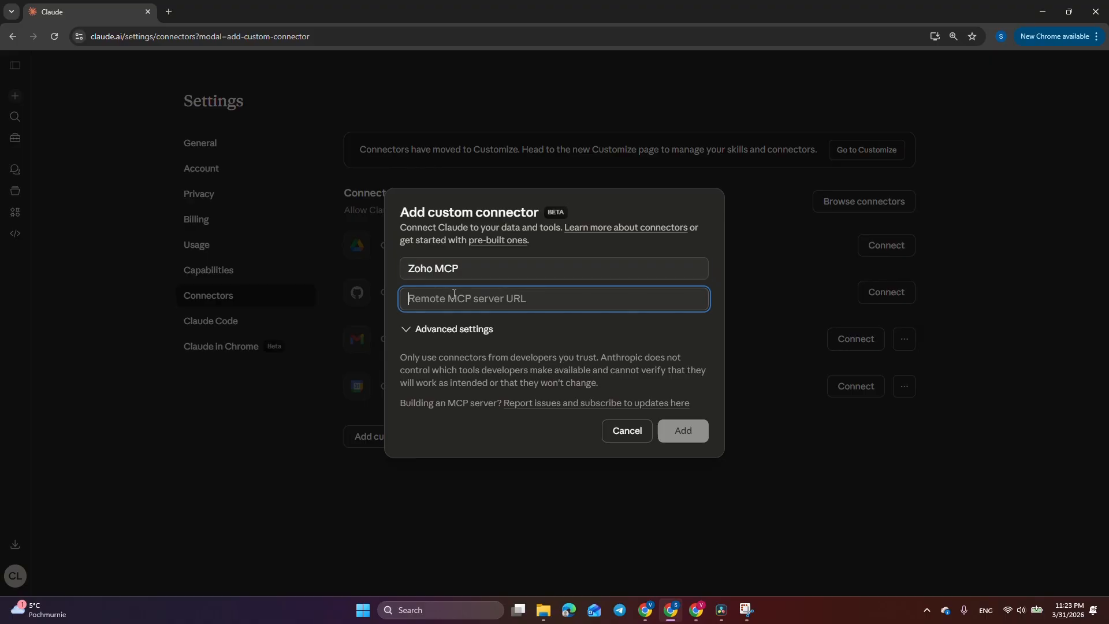
pyautogui.hotkey('ctrl', 'v')
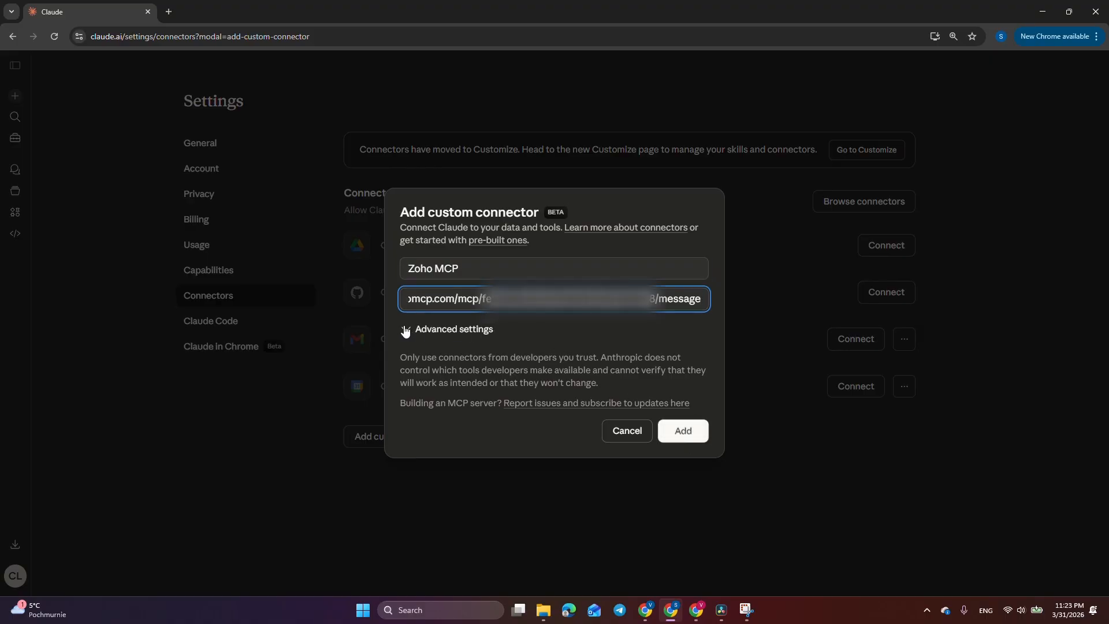
pyautogui.click(683, 431)
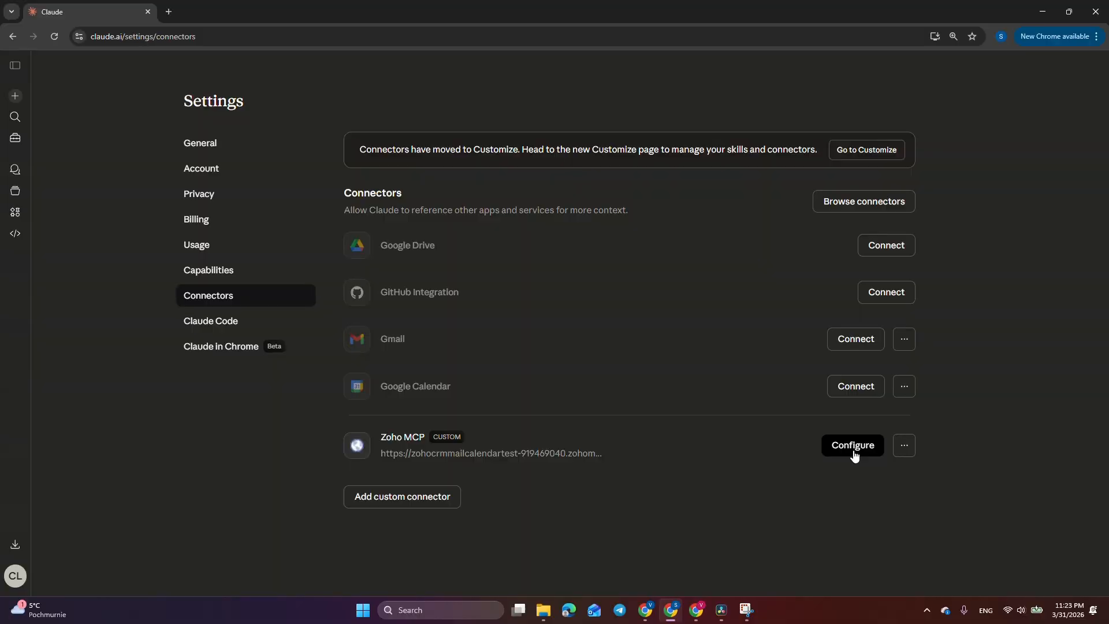
# Keep read-only tools needing approval, set ZohoCRM_searchRecords to Always allow, and start a new chat
pyautogui.click(853, 455)
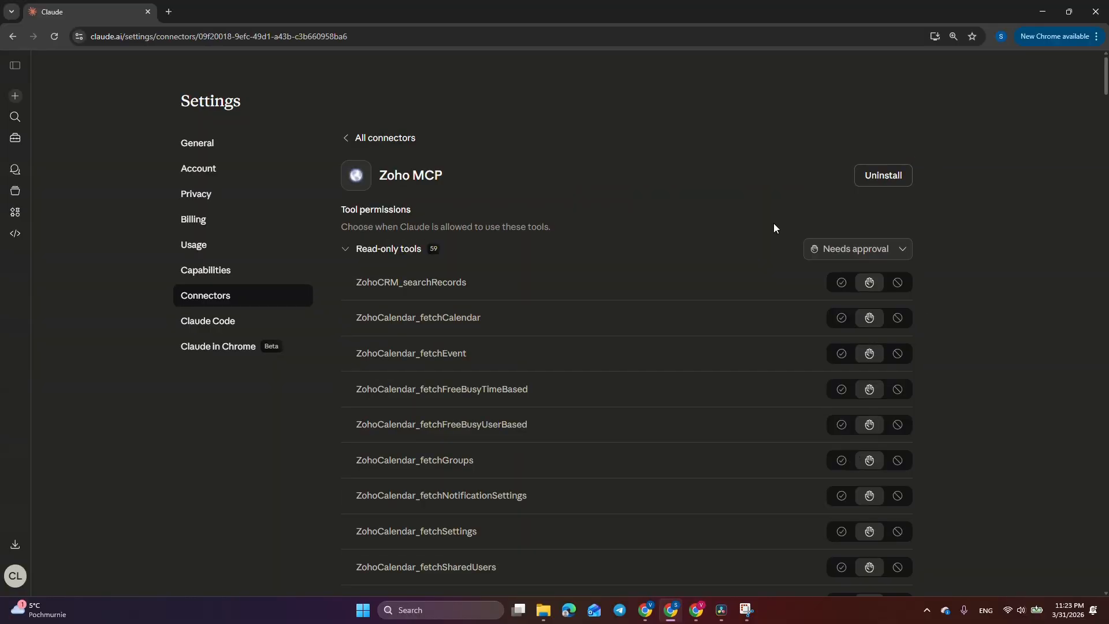
pyautogui.click(843, 251)
pyautogui.click(832, 277)
pyautogui.click(853, 257)
pyautogui.click(856, 297)
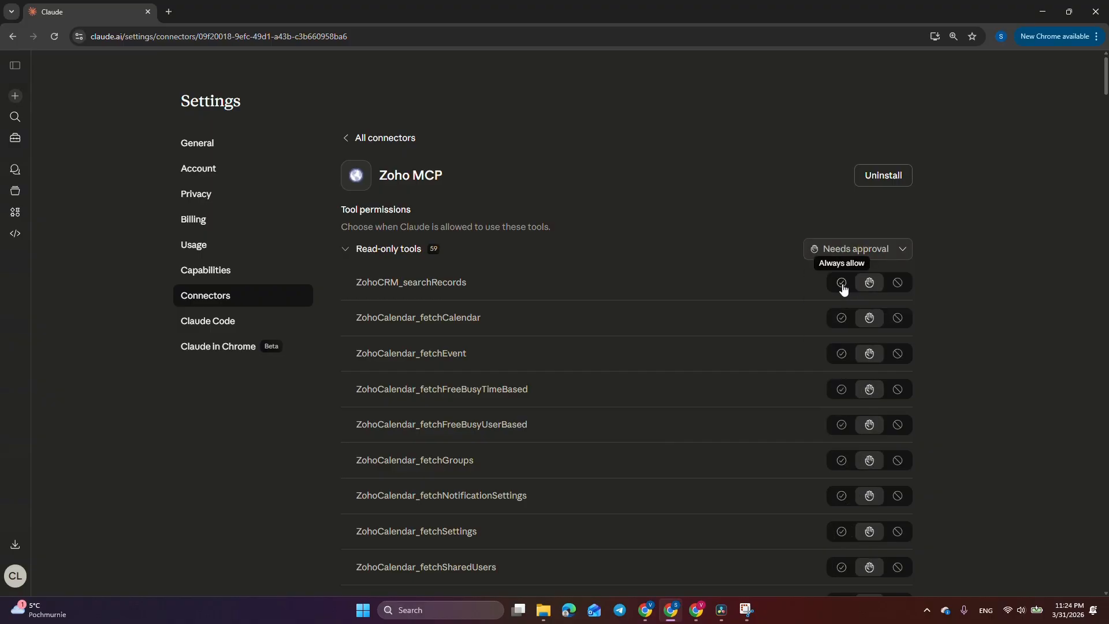
pyautogui.click(841, 284)
pyautogui.scroll(-20, 930, 349)
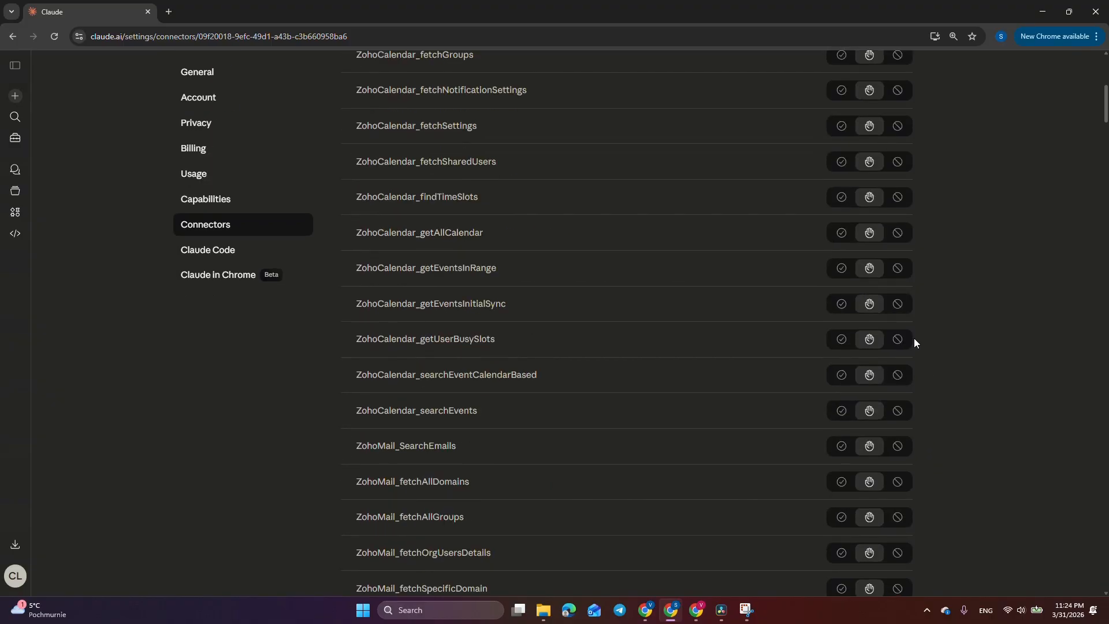
pyautogui.moveTo(1105, 215); pyautogui.dragTo(1104, 64)
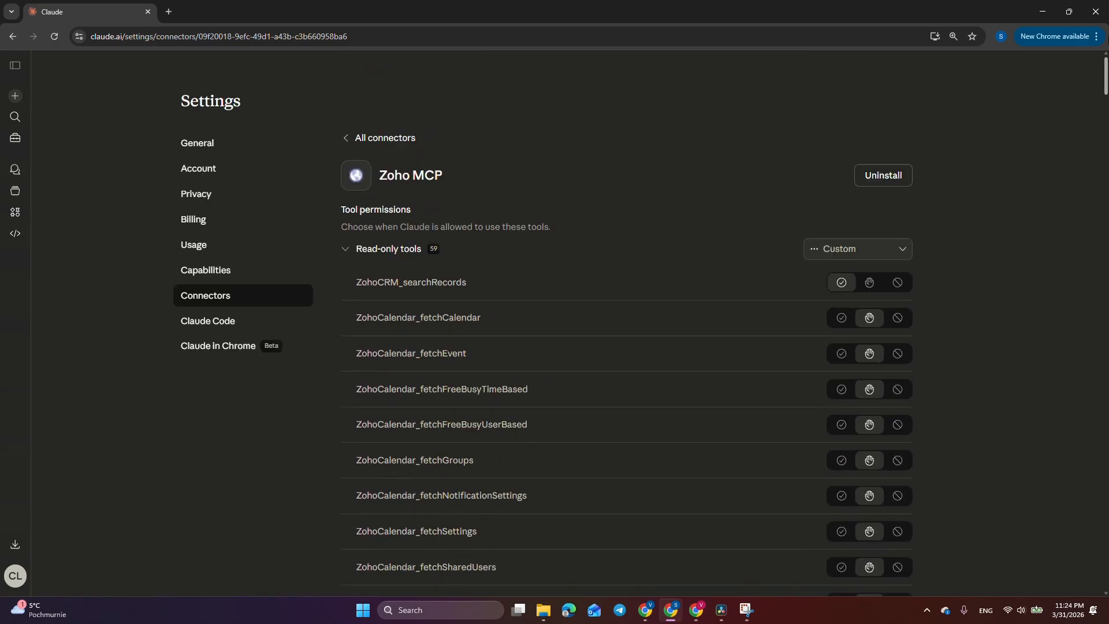
pyautogui.click(22, 99)
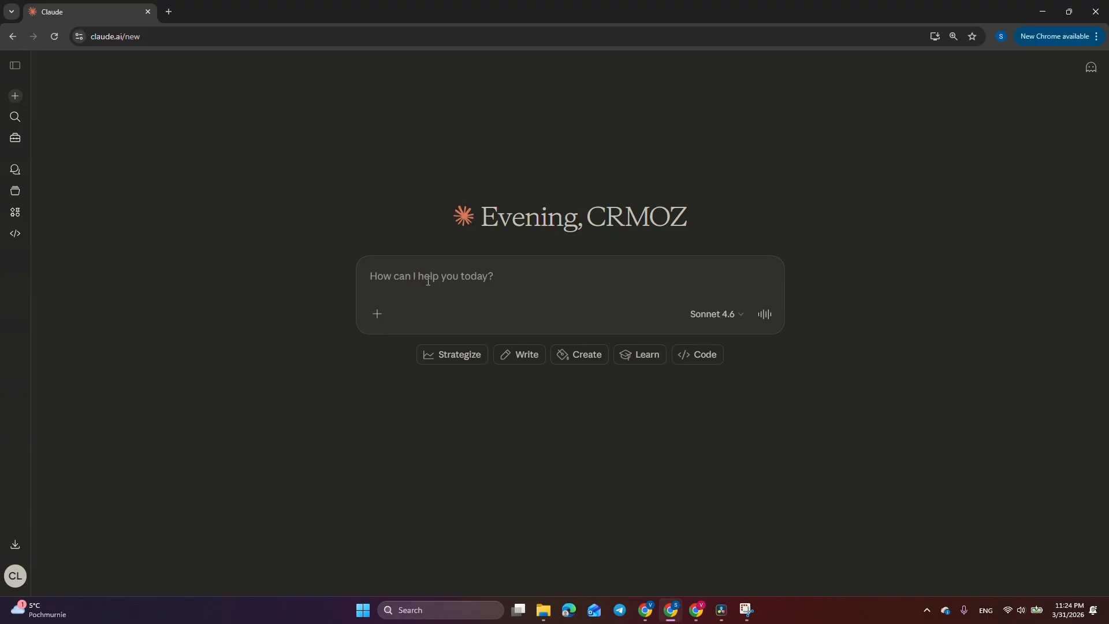
# Send the prompt to add a TechCorp CEO lead and book a 30-minute call tomorrow at 2 PM
pyautogui.click(488, 26)
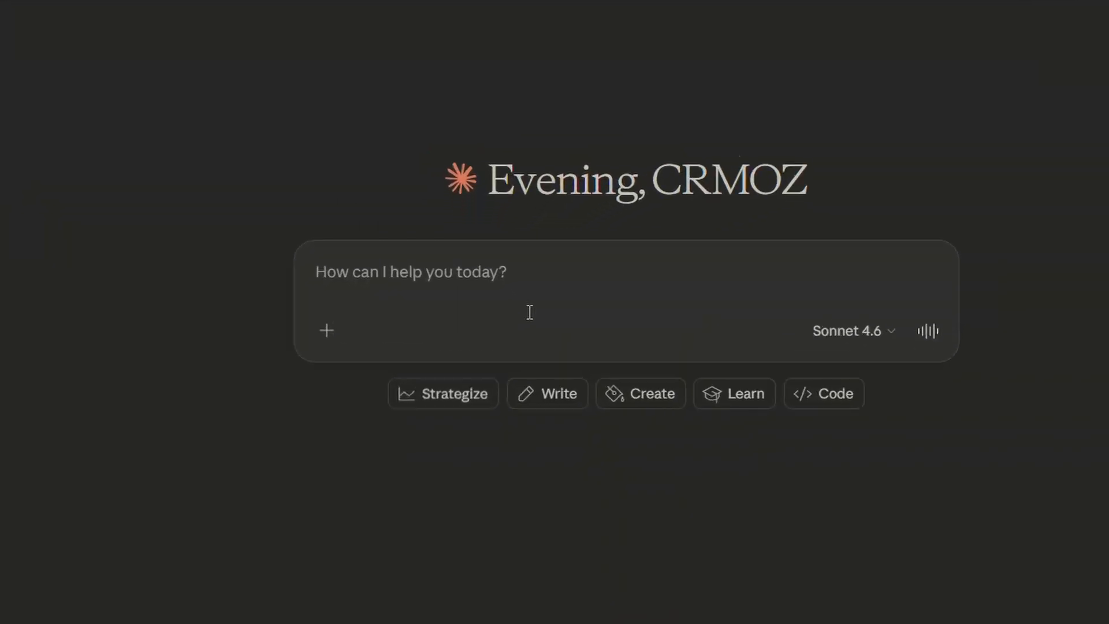
pyautogui.hotkey('ctrl', 'v')
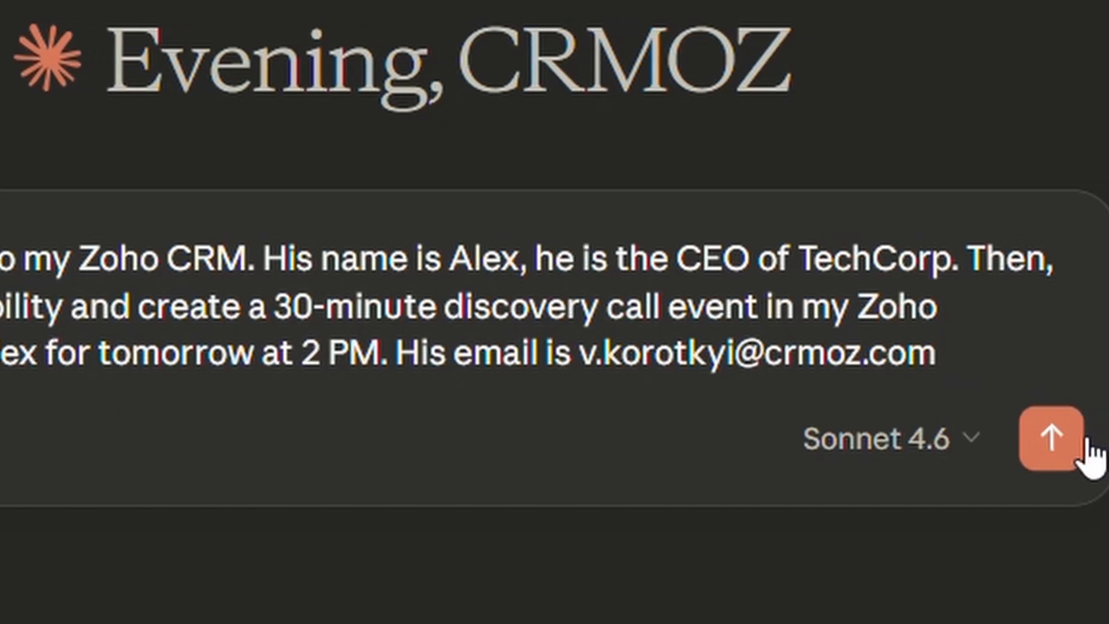
pyautogui.click(1049, 441)
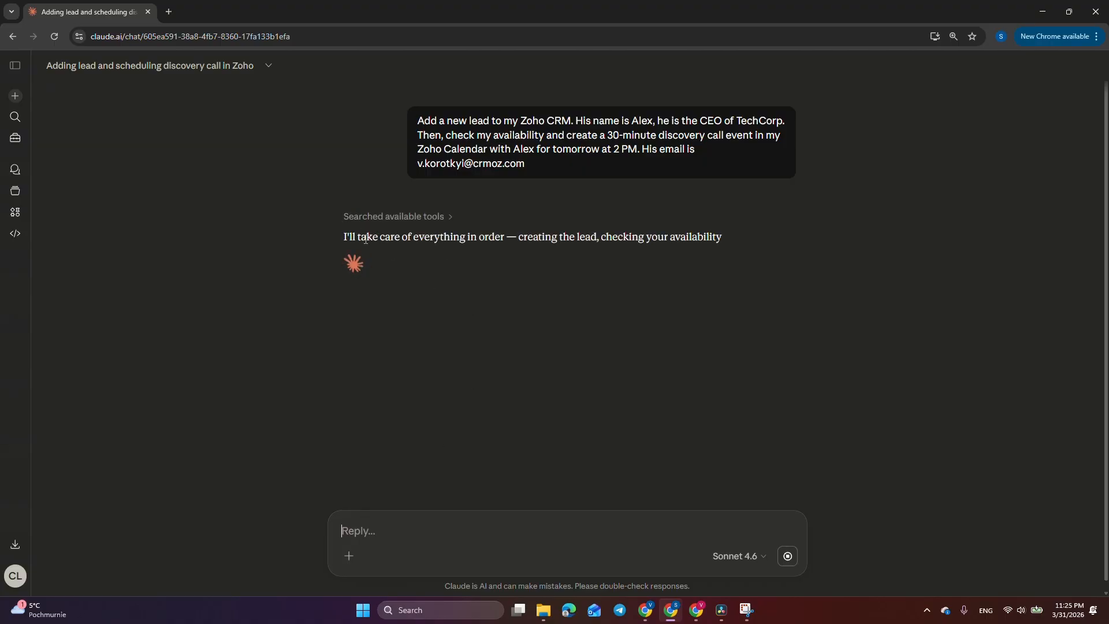
# Approve the Zoho tool requests, always allowing the calendar event and calendar listing tools
pyautogui.click(485, 391)
pyautogui.click(430, 420)
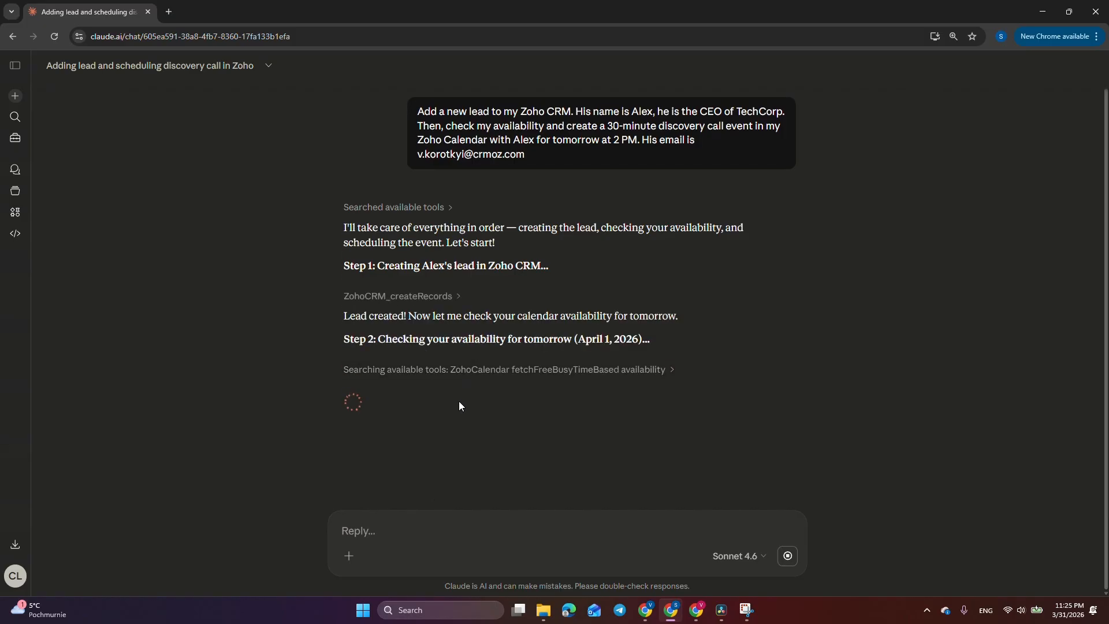
pyautogui.click(469, 480)
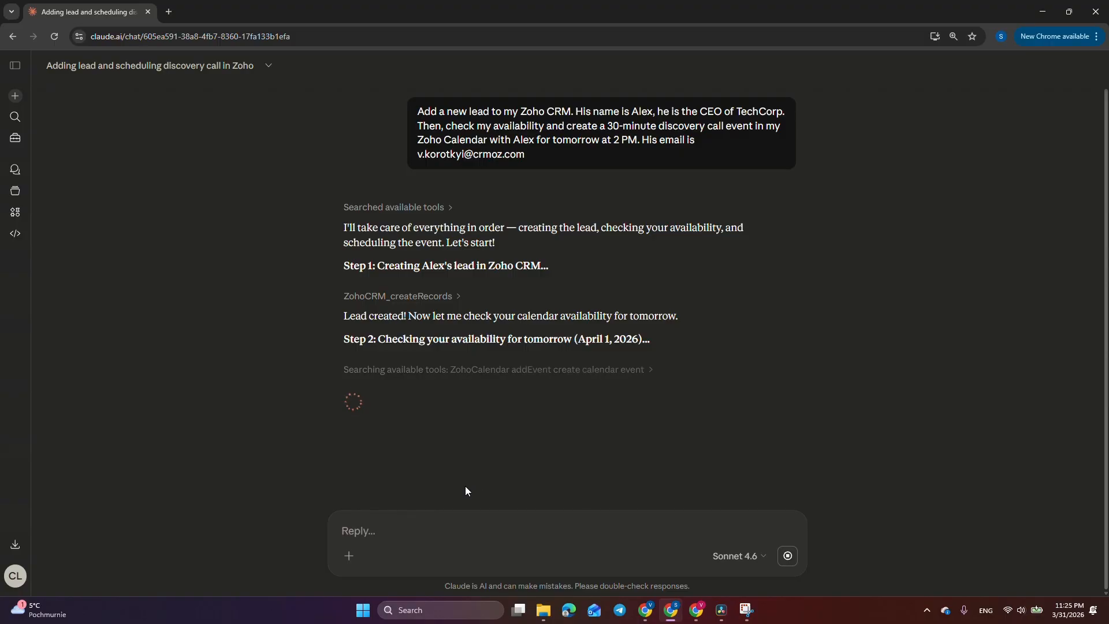
pyautogui.click(483, 388)
pyautogui.click(483, 388)
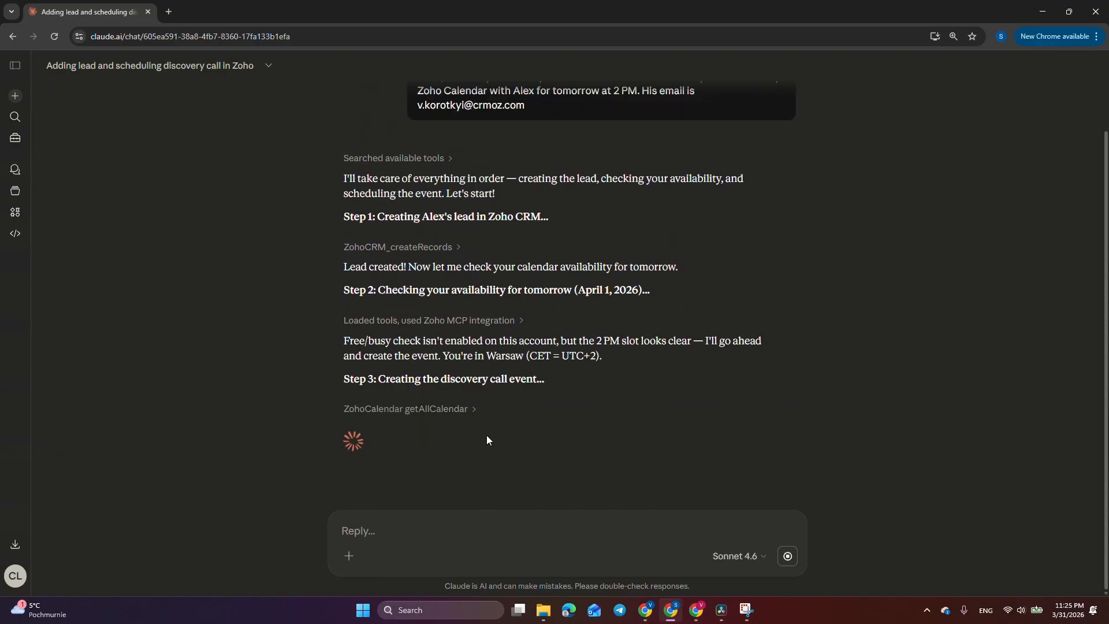
# Approve creating the calendar event and check the Discovery Call event details
pyautogui.click(488, 439)
pyautogui.click(480, 451)
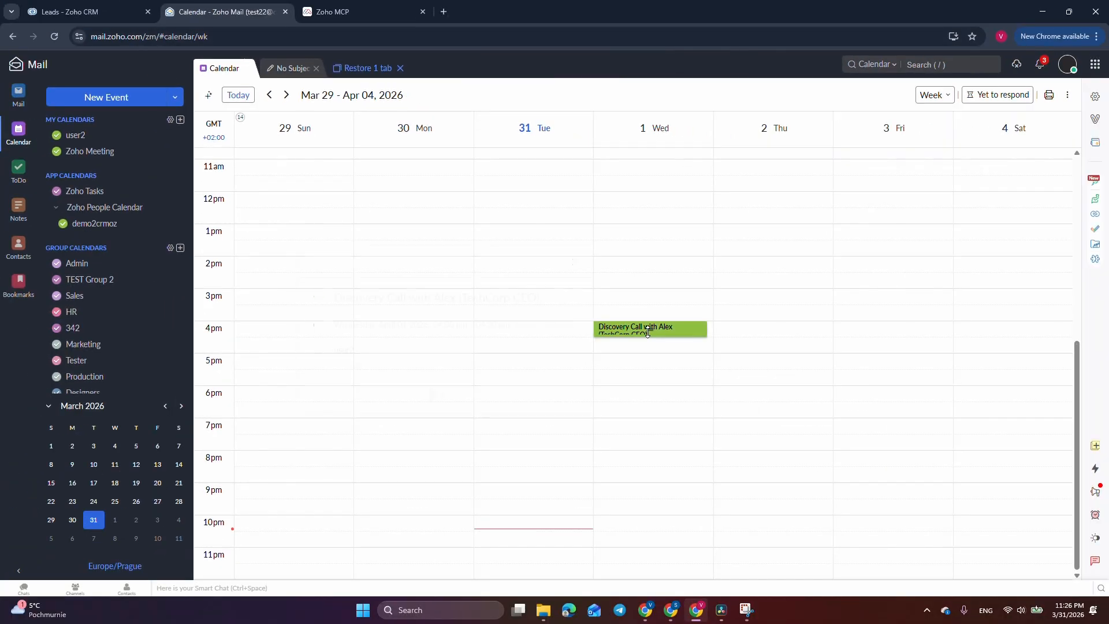
pyautogui.click(650, 329)
pyautogui.click(675, 305)
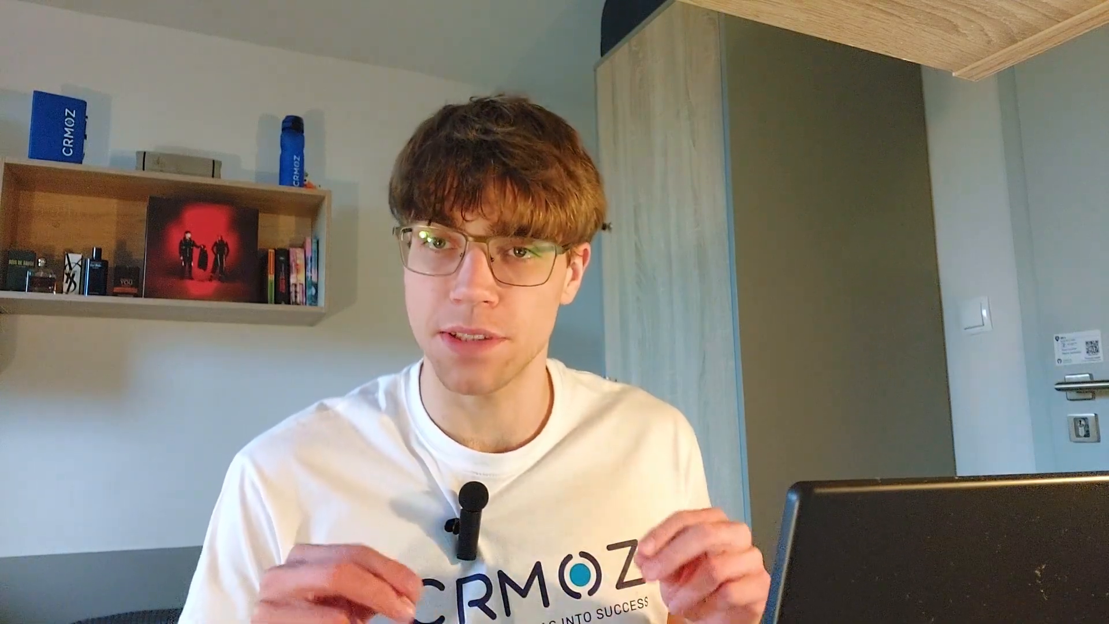